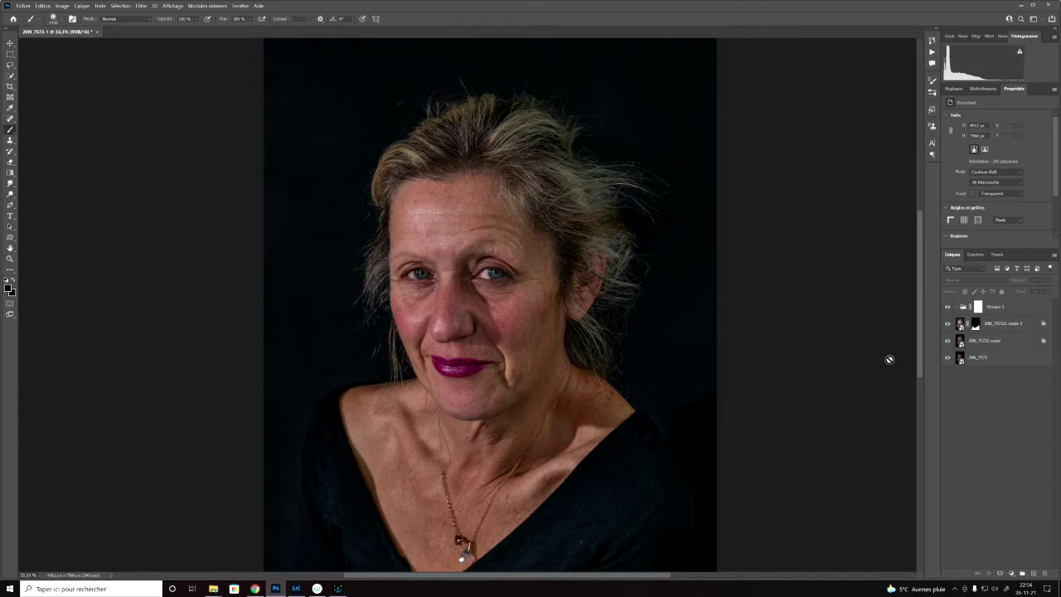
- Select the Groupe 1 layer group
click(1011, 312)
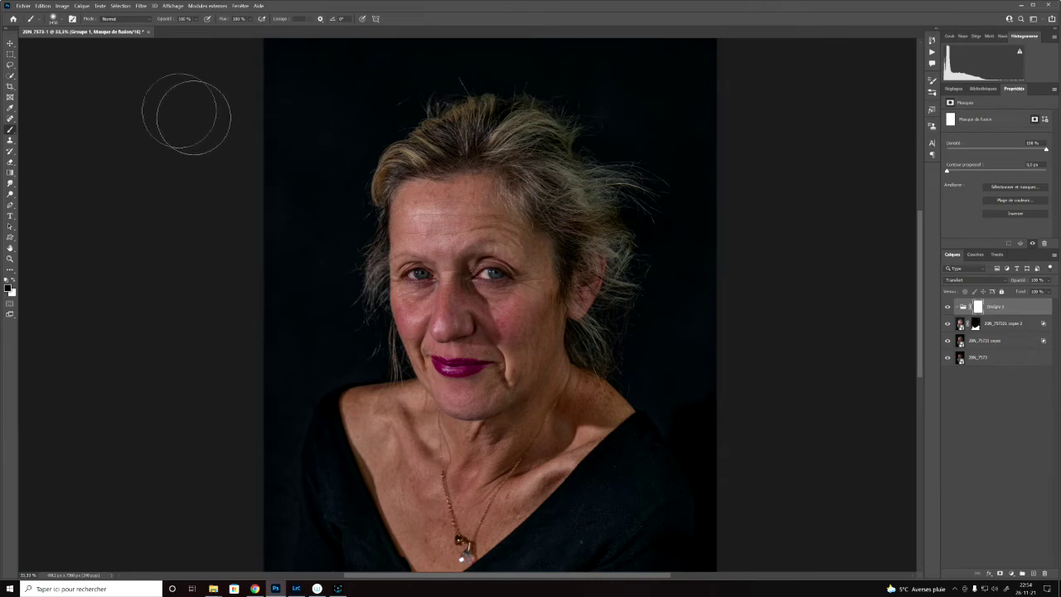
click(82, 6)
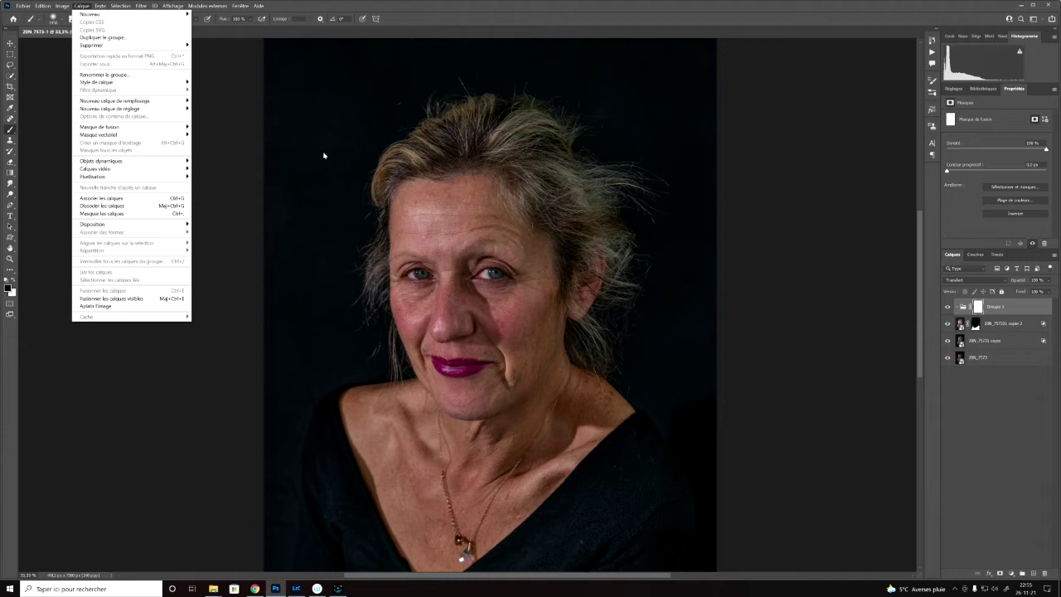
click(315, 202)
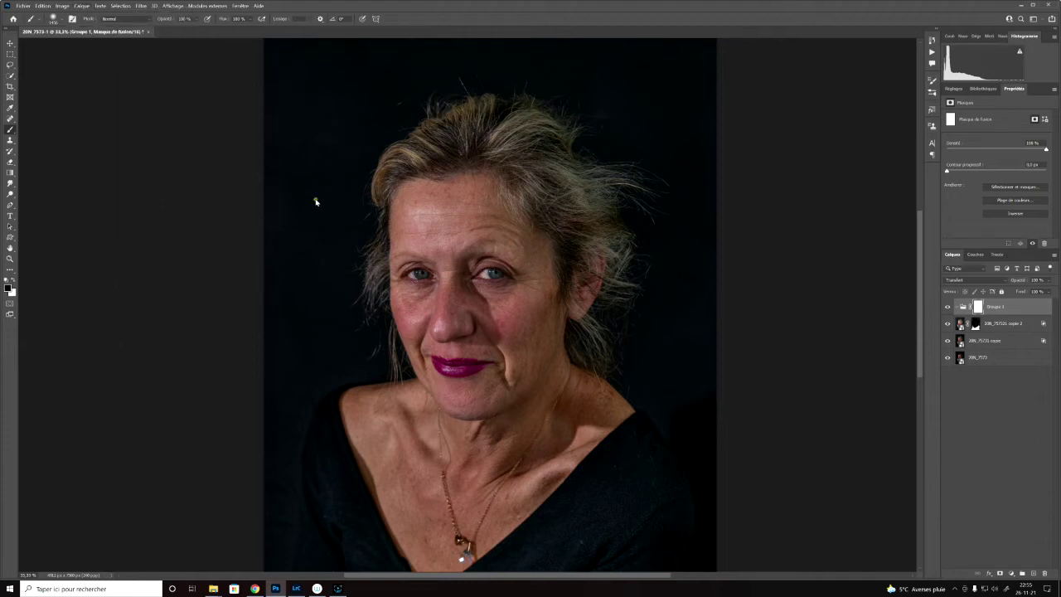
click(12, 53)
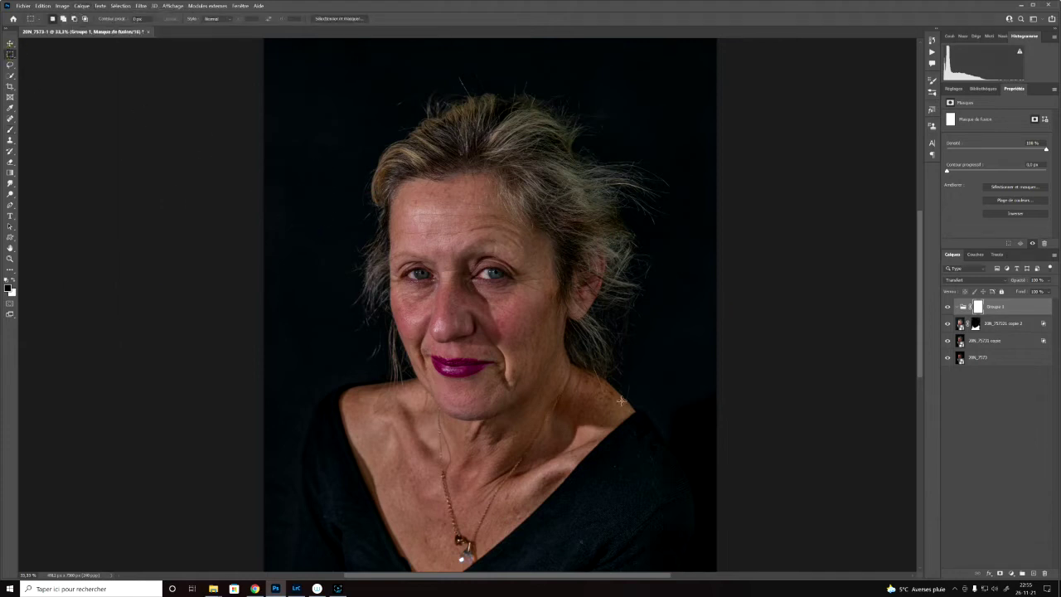
drag(513, 272, 737, 537)
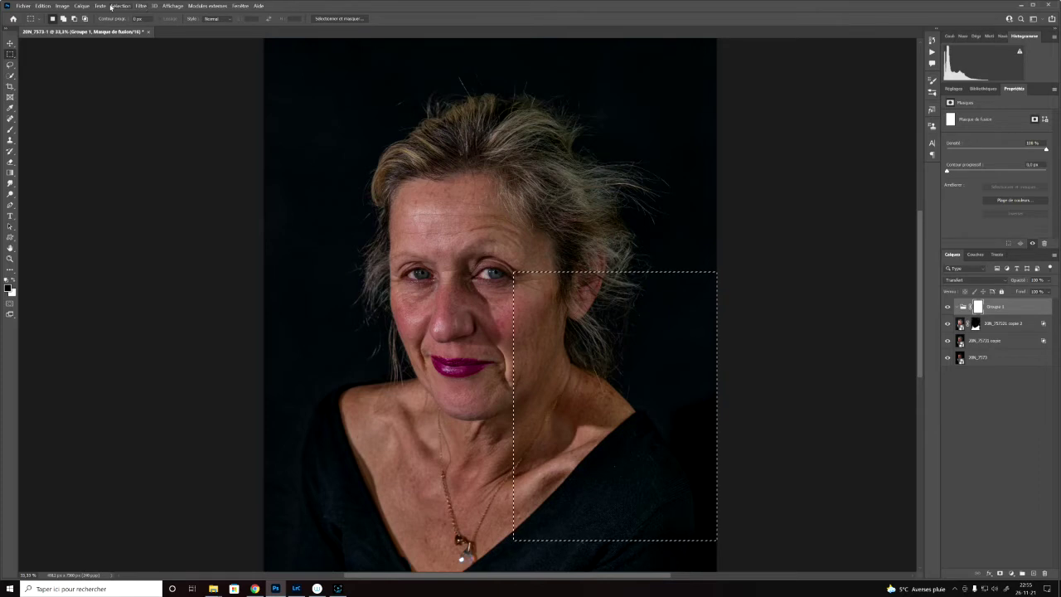
click(143, 7)
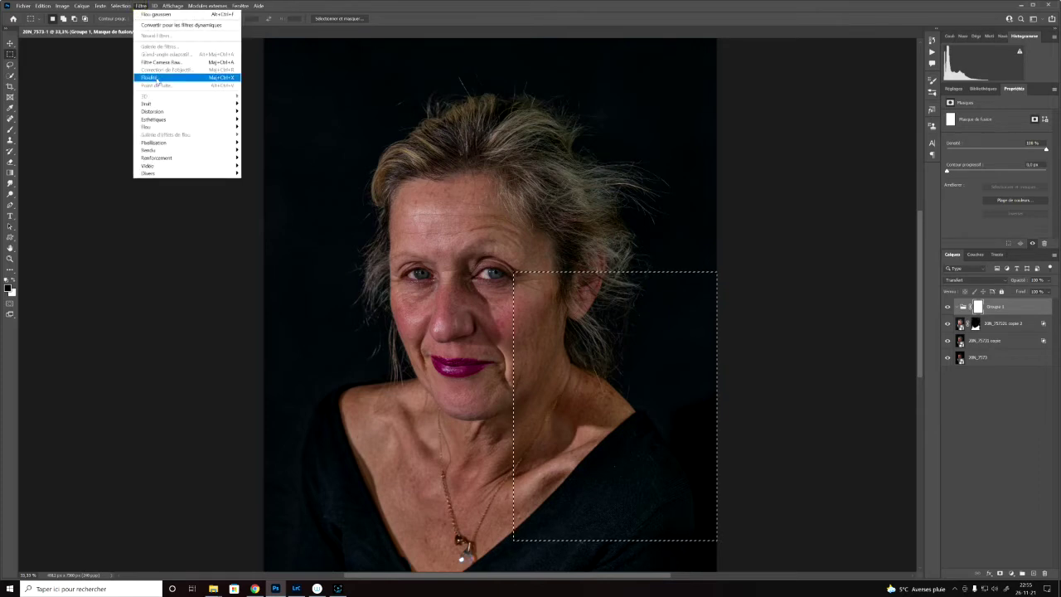
click(155, 229)
key(ctrl+d)
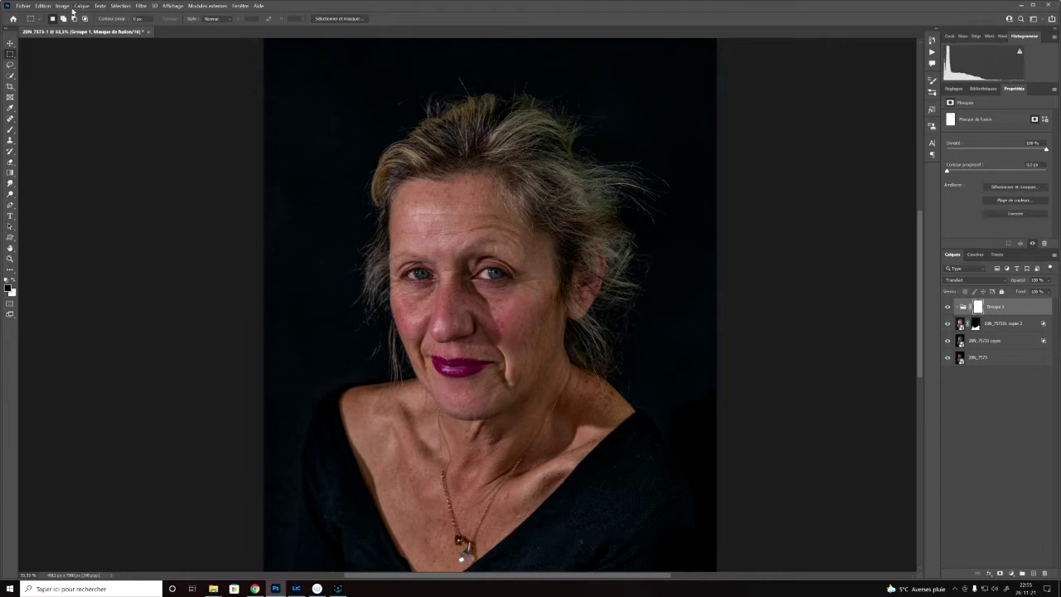
- Create a new empty layer at the top of the stack, above Groupe 1
click(79, 6)
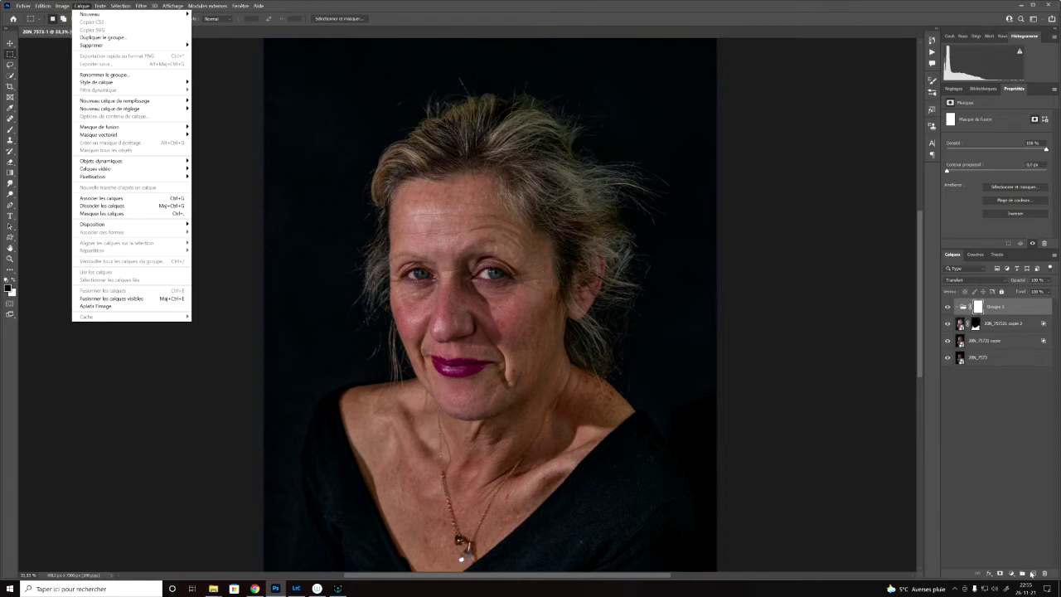
click(1035, 574)
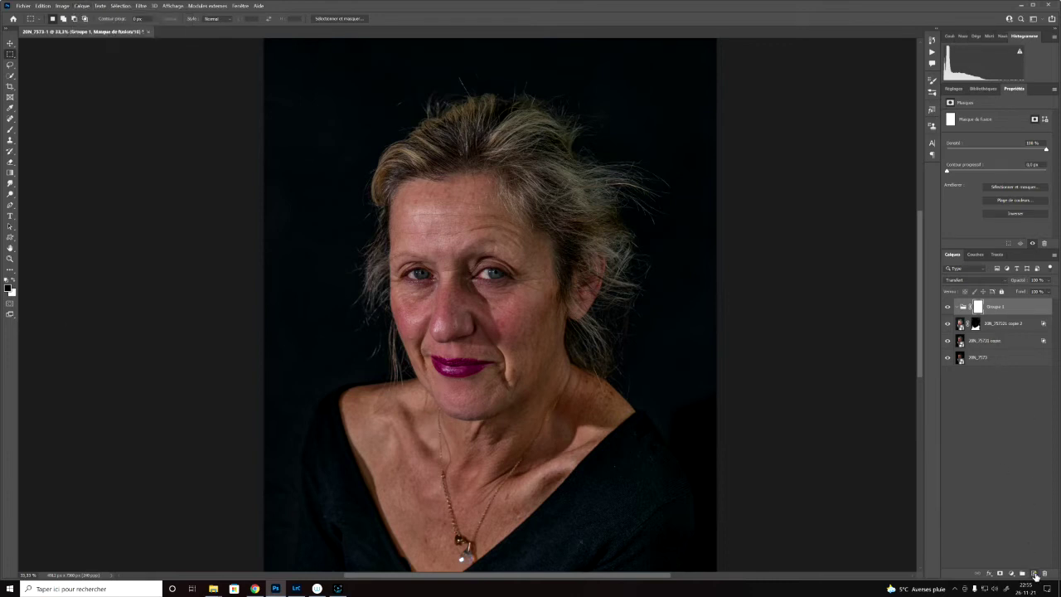
click(1035, 574)
drag(1002, 327, 999, 303)
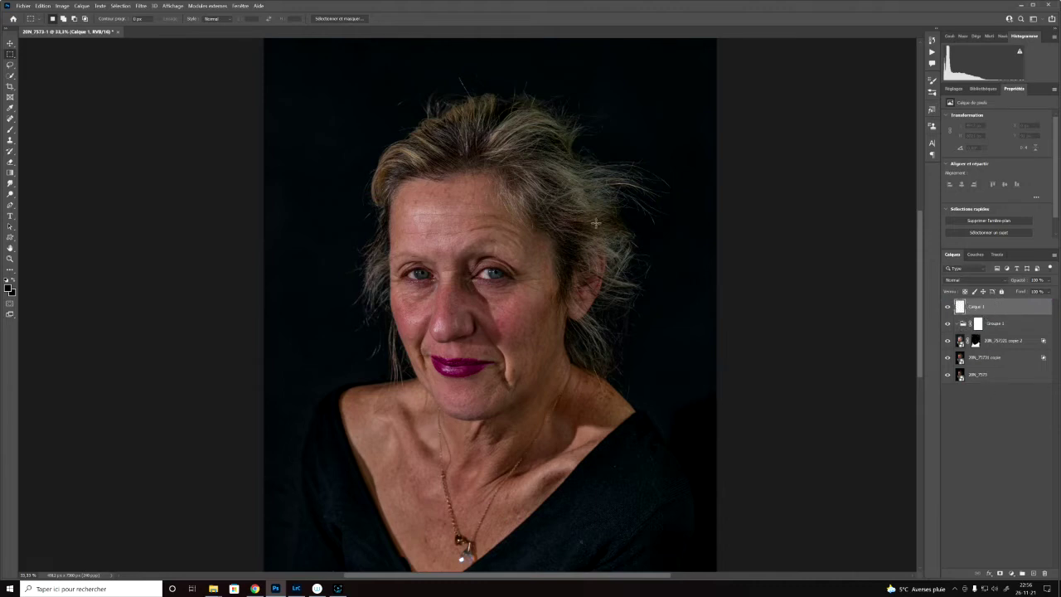
- Apply the merged image to the empty top layer with Apply Image, using the RVB channel, Produit blending and 100% opacity
click(61, 6)
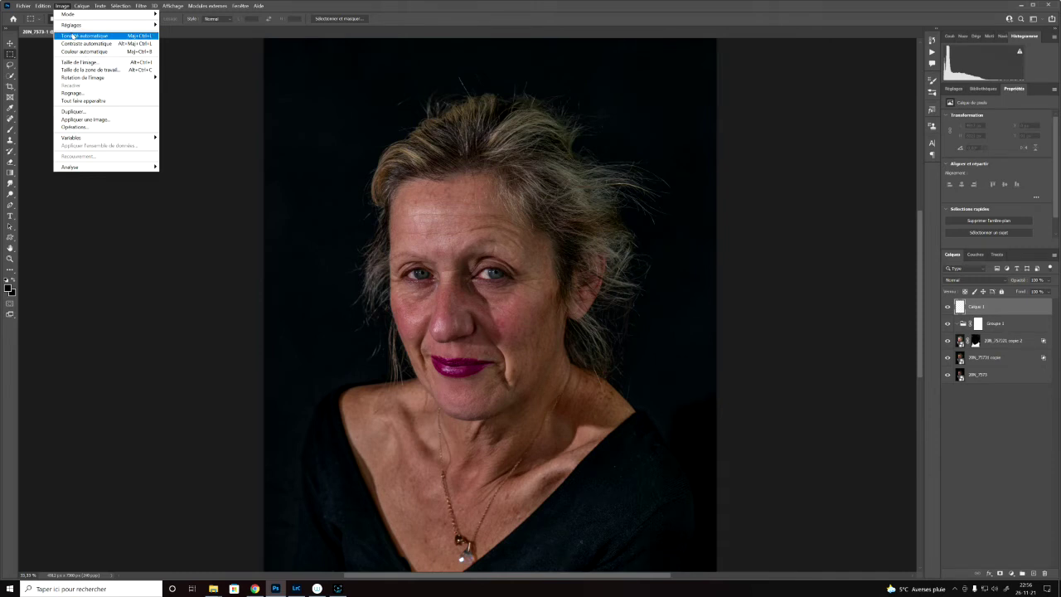
mouse_move(84, 7)
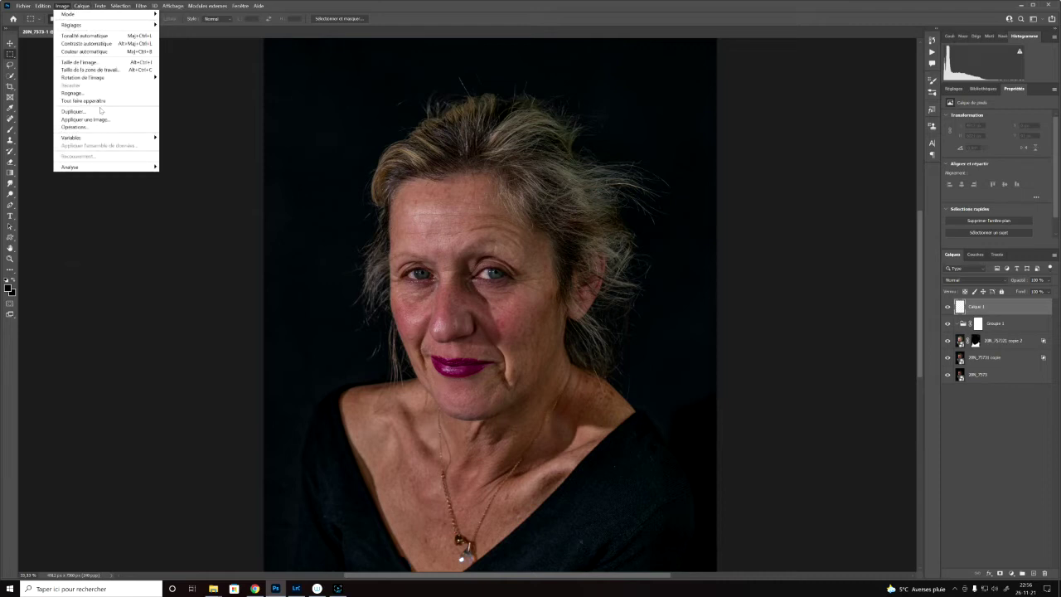
click(91, 119)
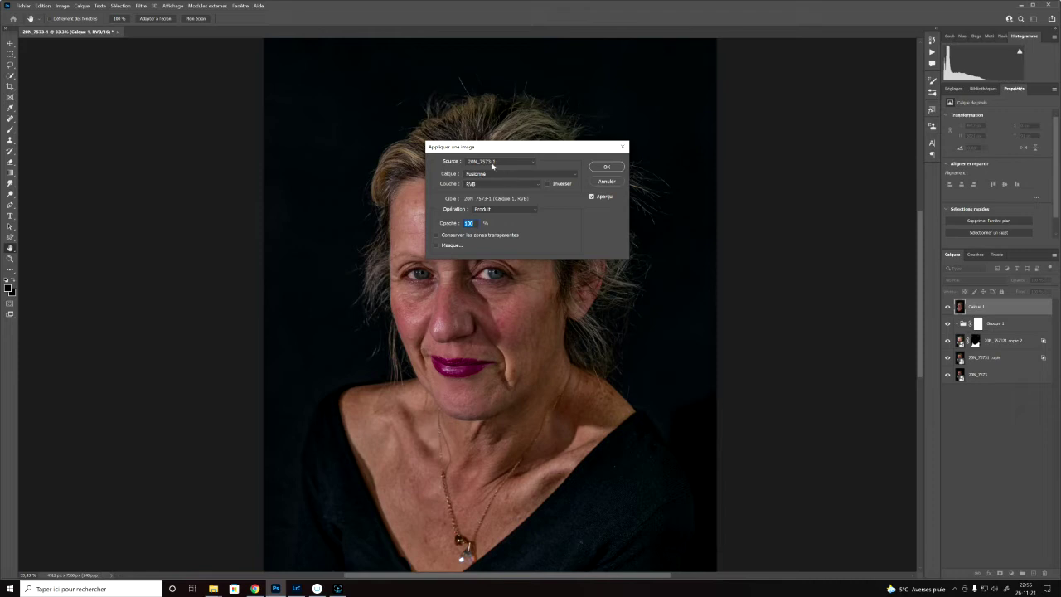
click(503, 213)
click(503, 212)
click(608, 167)
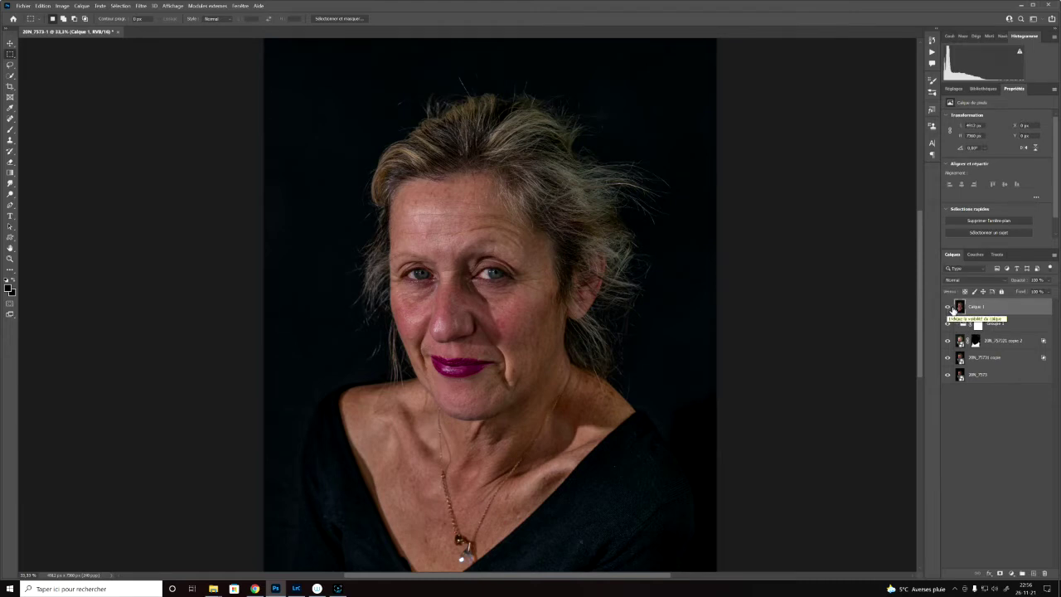
- Delete the Apply Image layer and stamp all visible layers into a new merged layer on top
drag(992, 318, 1045, 574)
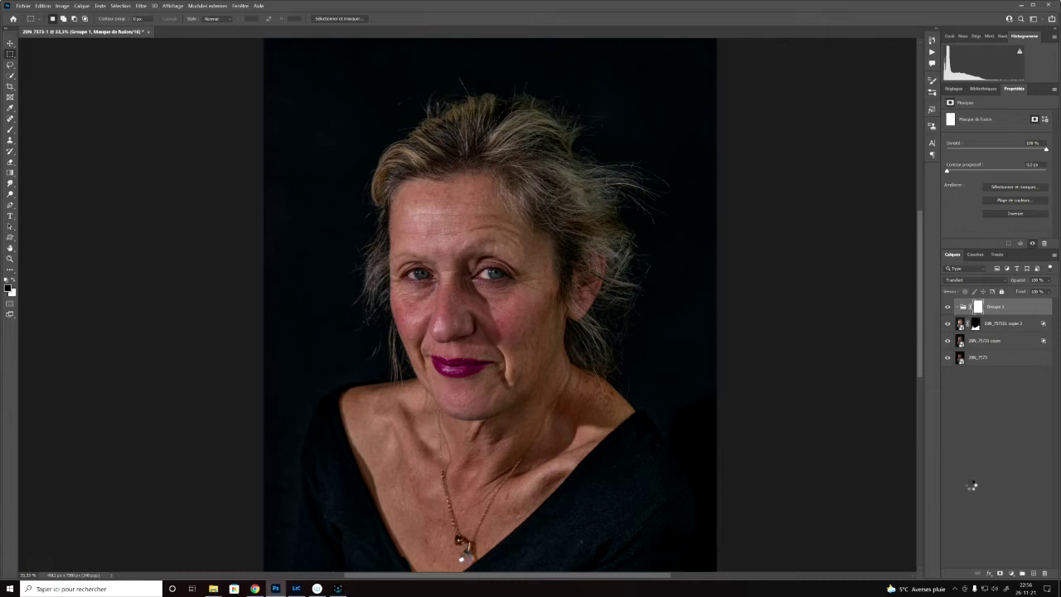
key(ctrl+shift+alt+e)
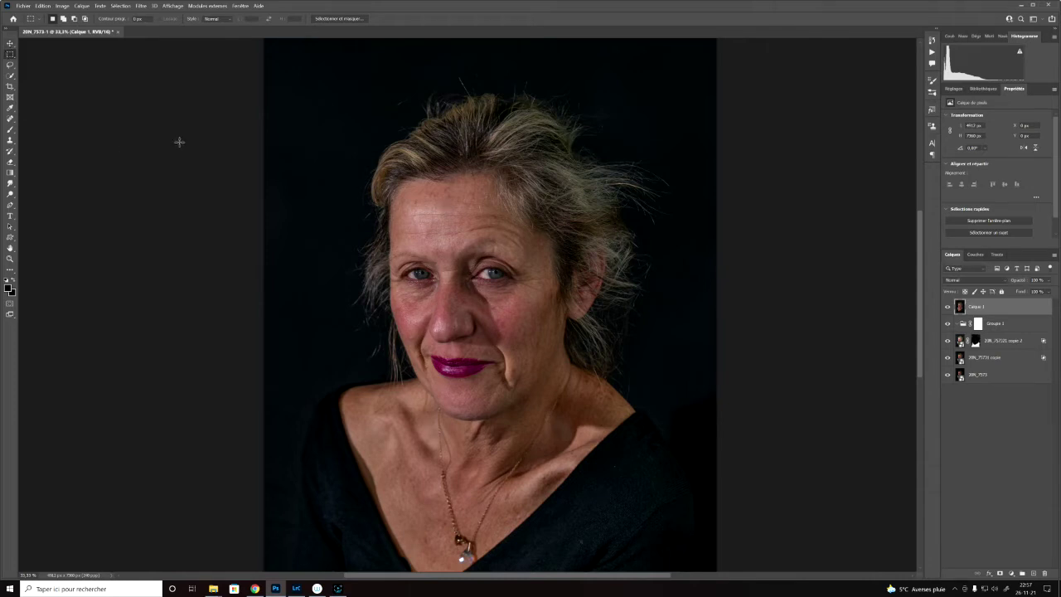
- Marquee-select the area from mid-face to the image's right edge, including the neck and shoulder, and open it in Liquify
drag(464, 230, 734, 564)
drag(746, 566, 747, 567)
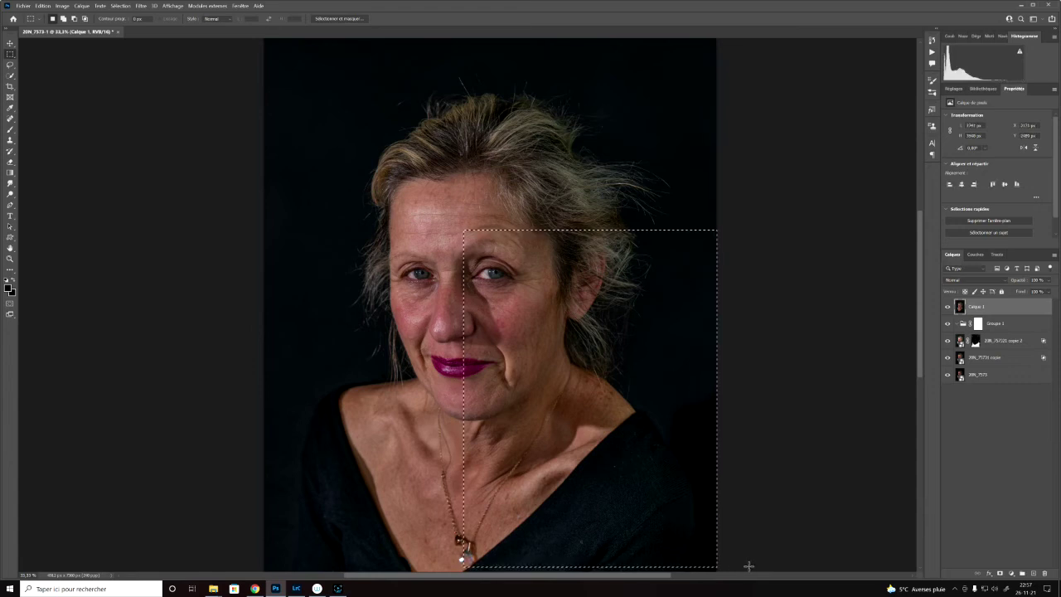
click(147, 7)
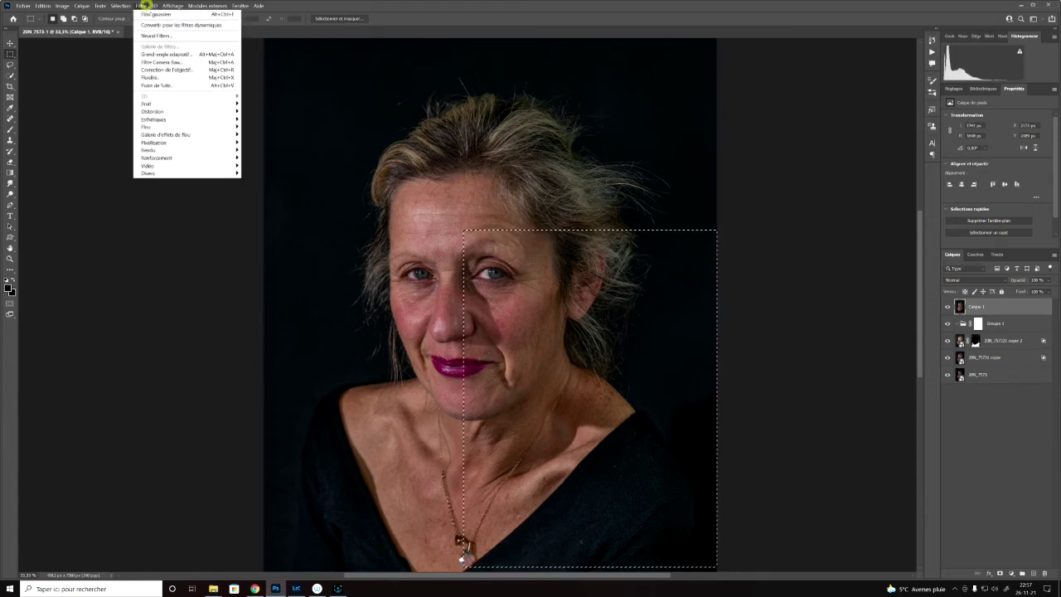
click(190, 86)
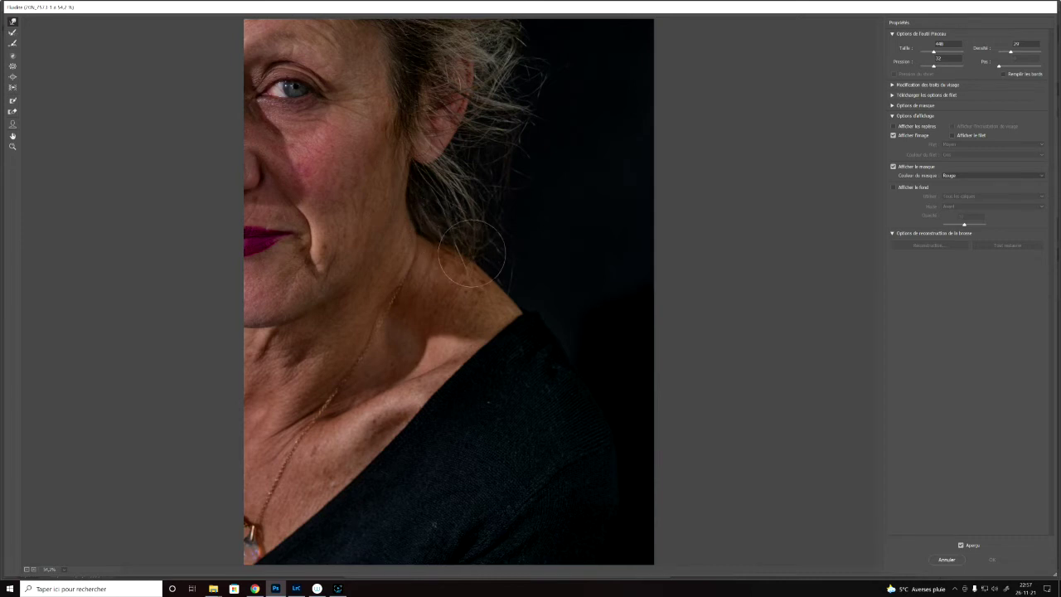
- Reshape the shoulder and sleeve edge with the Forward Warp tool and apply the Liquify filter
mouse_move(473, 253)
mouse_down()
mouse_move(483, 265)
mouse_move(449, 250)
mouse_move(479, 287)
mouse_move(502, 294)
mouse_move(498, 303)
mouse_move(440, 260)
mouse_move(483, 275)
mouse_up()
drag(549, 313, 538, 325)
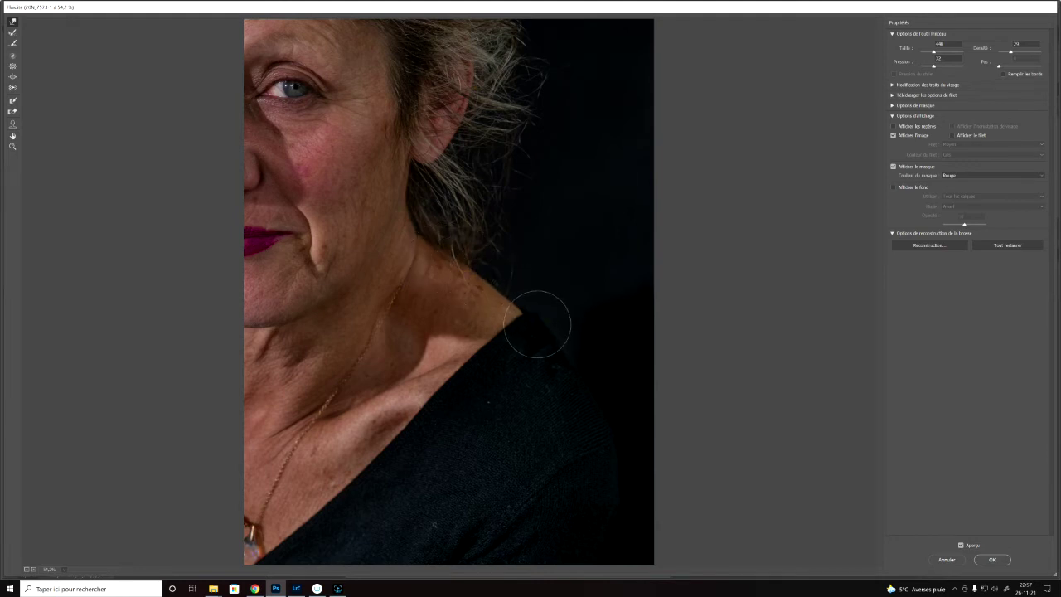
right_click(554, 405)
click(622, 508)
click(624, 511)
click(620, 514)
click(620, 514)
click(993, 561)
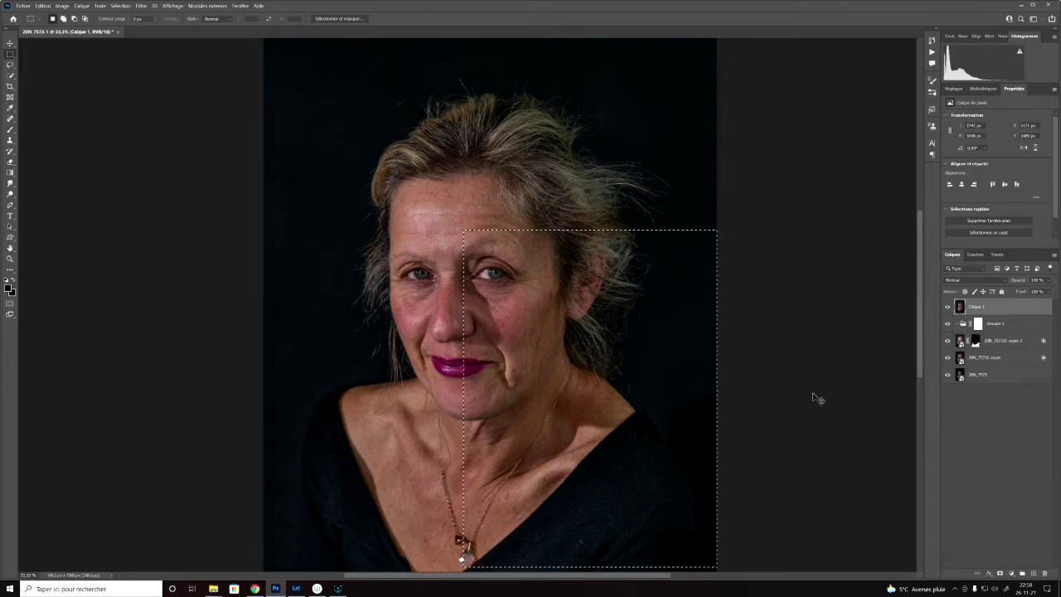
- Redo the Liquify edit and clear the rectangular selection
click(43, 6)
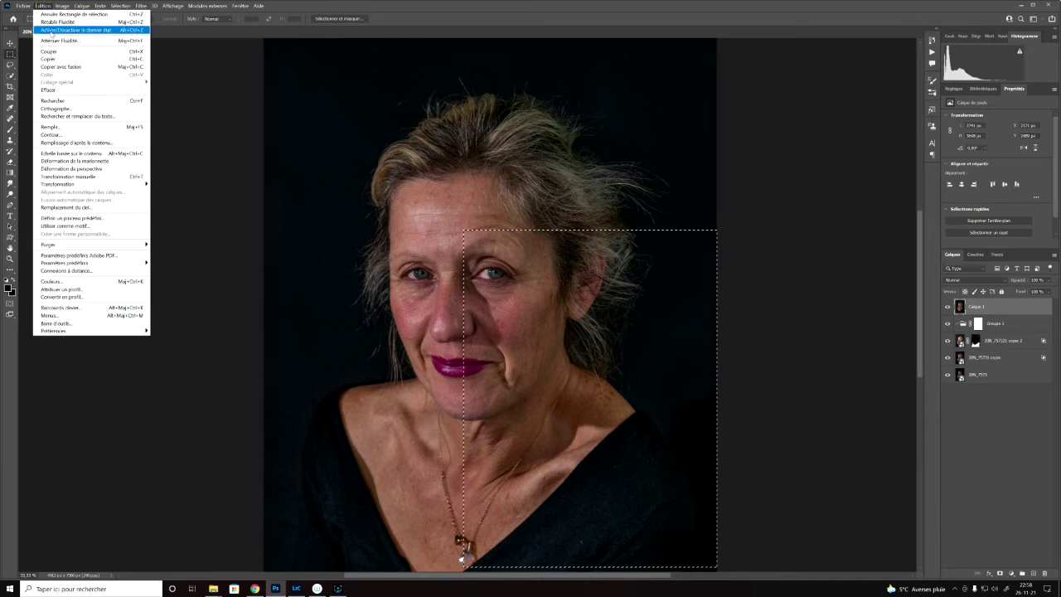
click(50, 22)
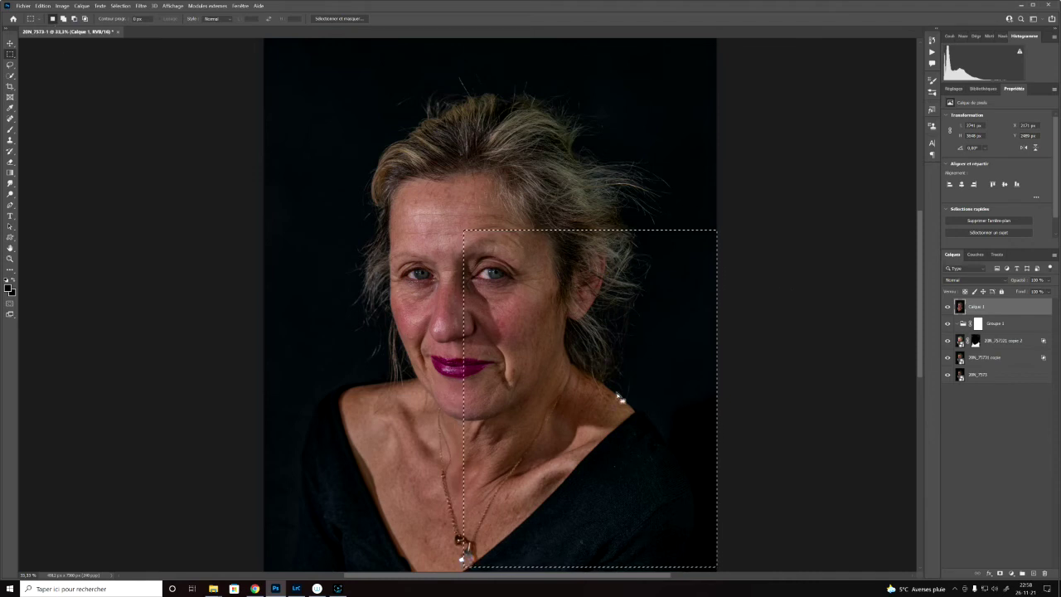
key(ctrl+d)
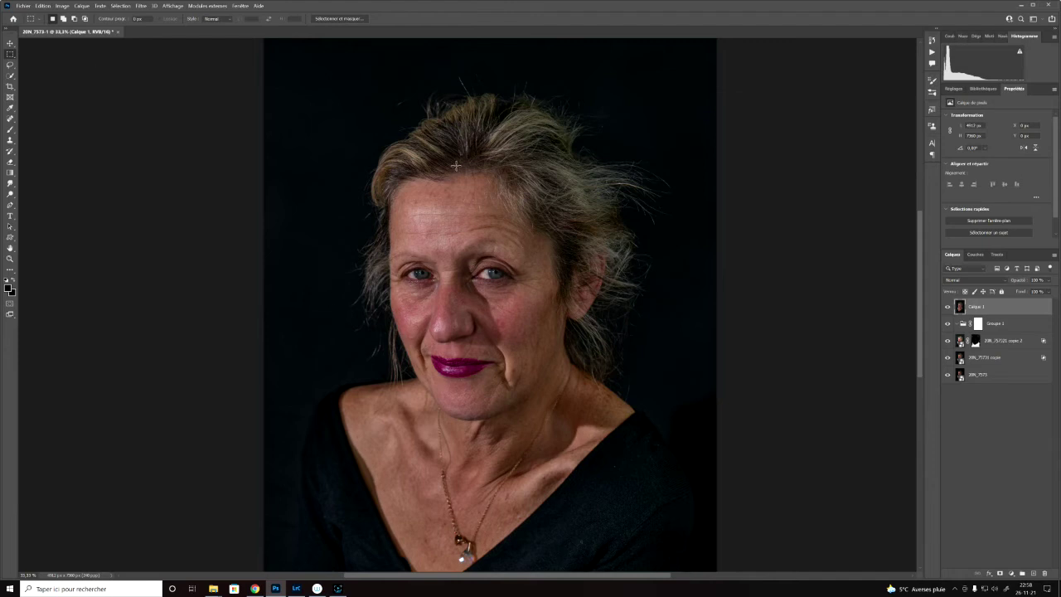
- Open the whole portrait in Liquify and push the outer hair on the ear side inward with the Forward Warp tool
click(141, 5)
click(152, 77)
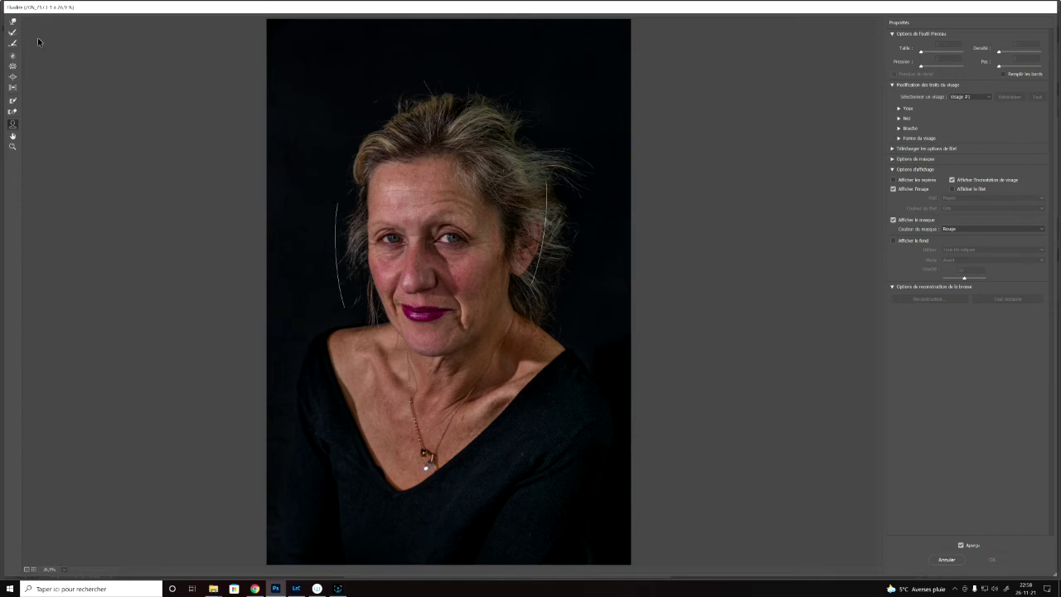
click(13, 23)
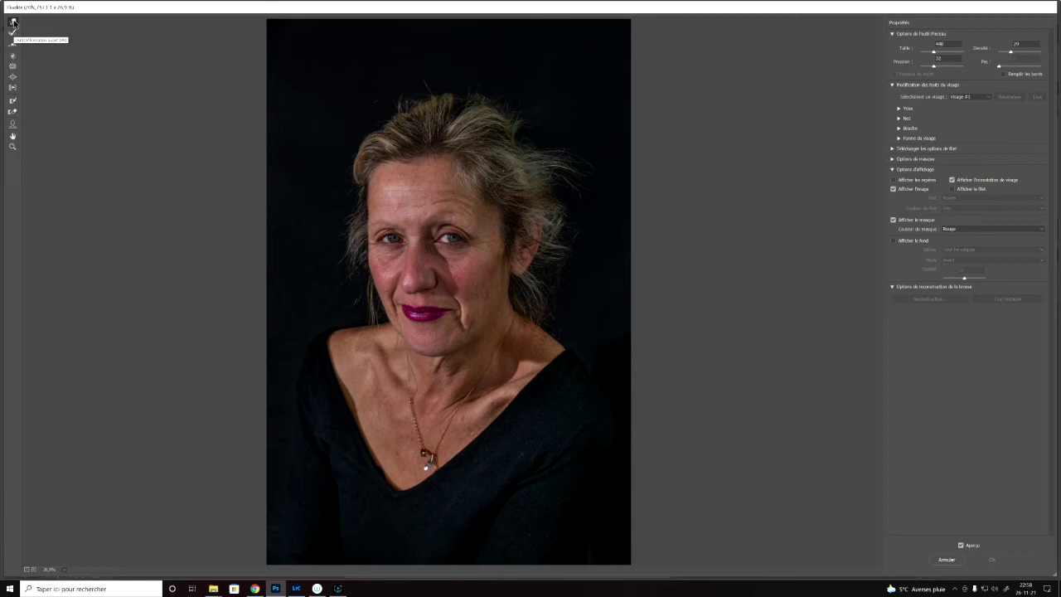
drag(475, 83, 535, 111)
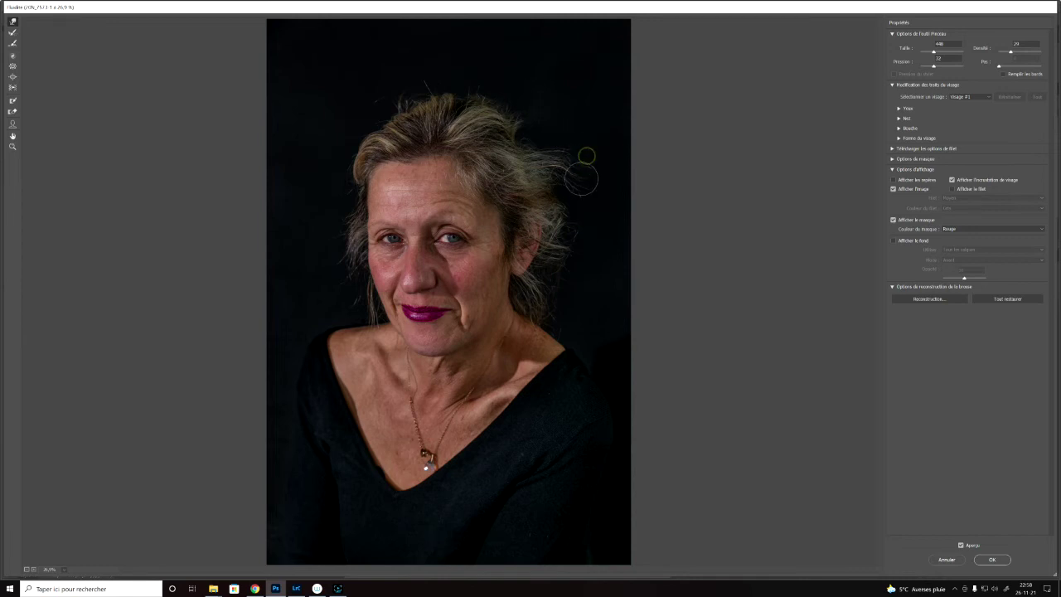
mouse_move(594, 171)
mouse_down()
mouse_move(585, 193)
mouse_move(564, 154)
mouse_up()
- Reshape the hair outline on the opposite side of the face using a Forward Warp brush enlarged to about 1170
mouse_move(352, 270)
mouse_down()
mouse_move(366, 272)
mouse_move(363, 254)
mouse_move(363, 284)
mouse_move(321, 259)
mouse_move(353, 266)
mouse_up()
click(352, 267)
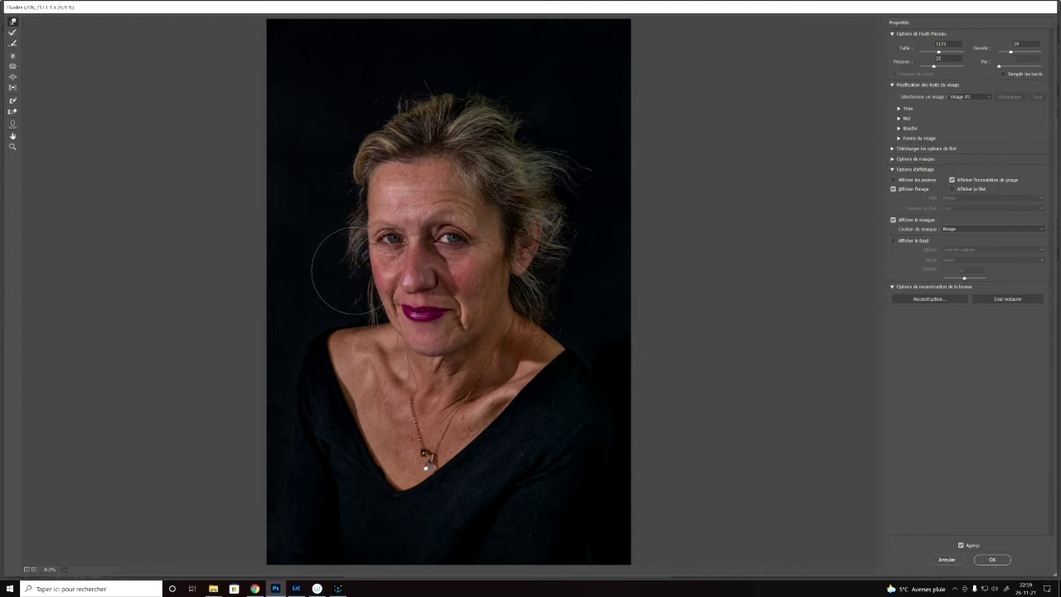
click(351, 281)
click(347, 273)
click(348, 240)
click(353, 185)
click(368, 168)
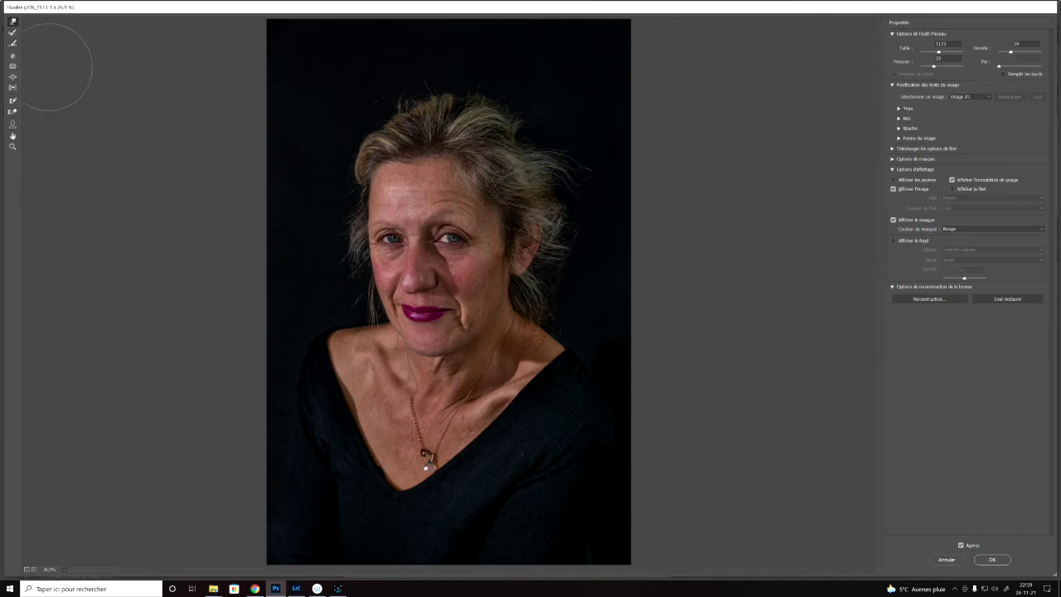
- Switch to the Bloat tool and set its brush size to 296
click(13, 77)
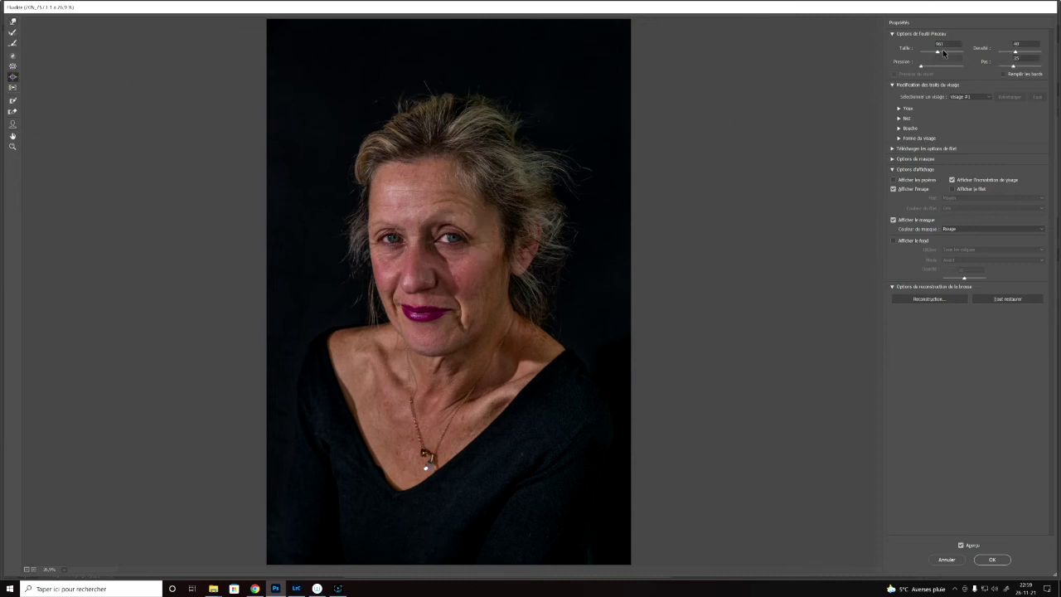
drag(937, 54, 935, 55)
scroll(445, 241, up, 1)
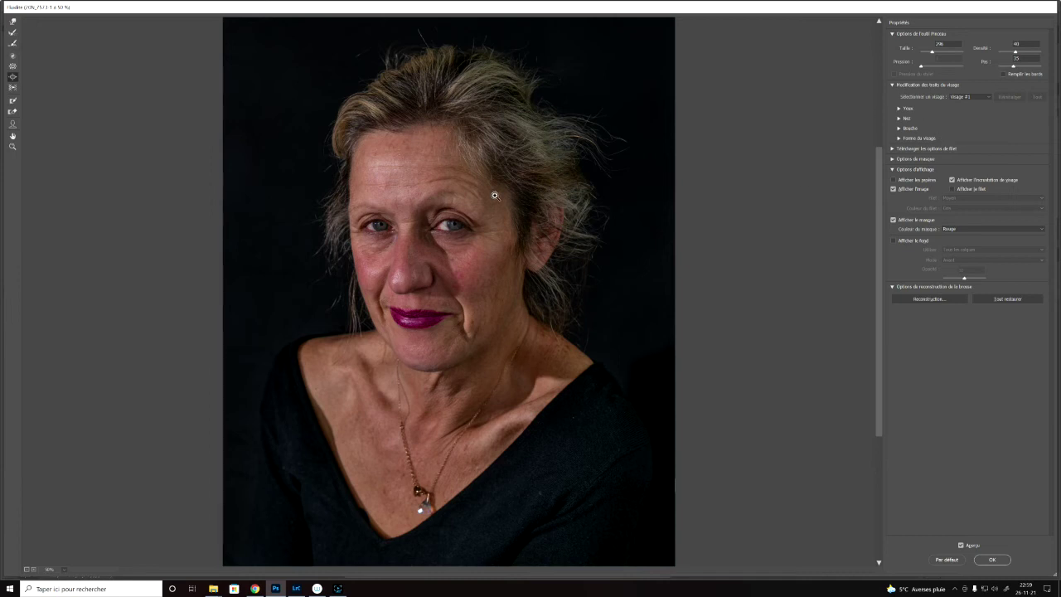
scroll(494, 195, up, 1)
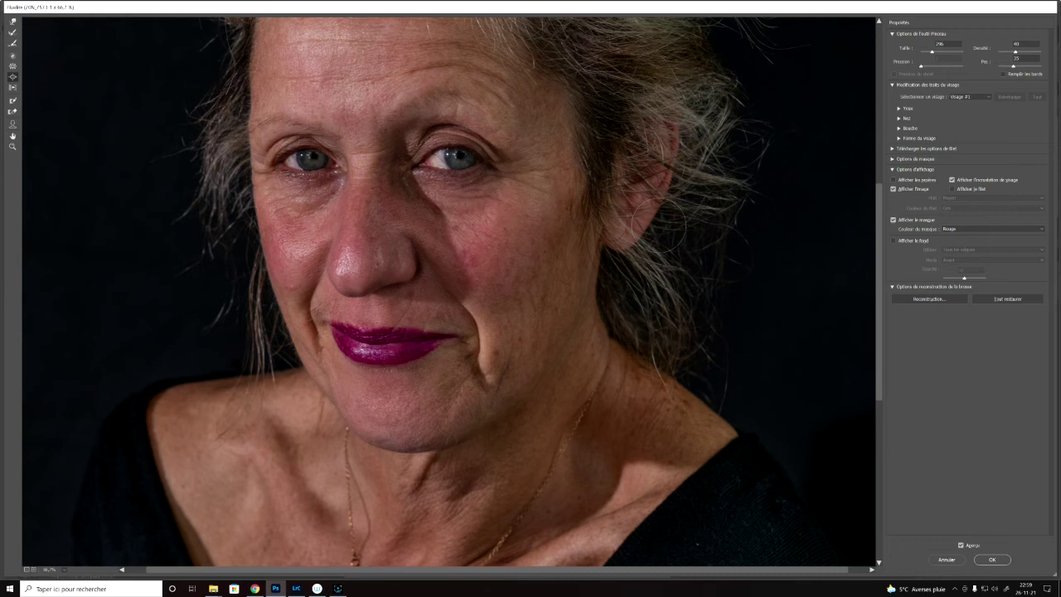
scroll(659, 226, down, 2)
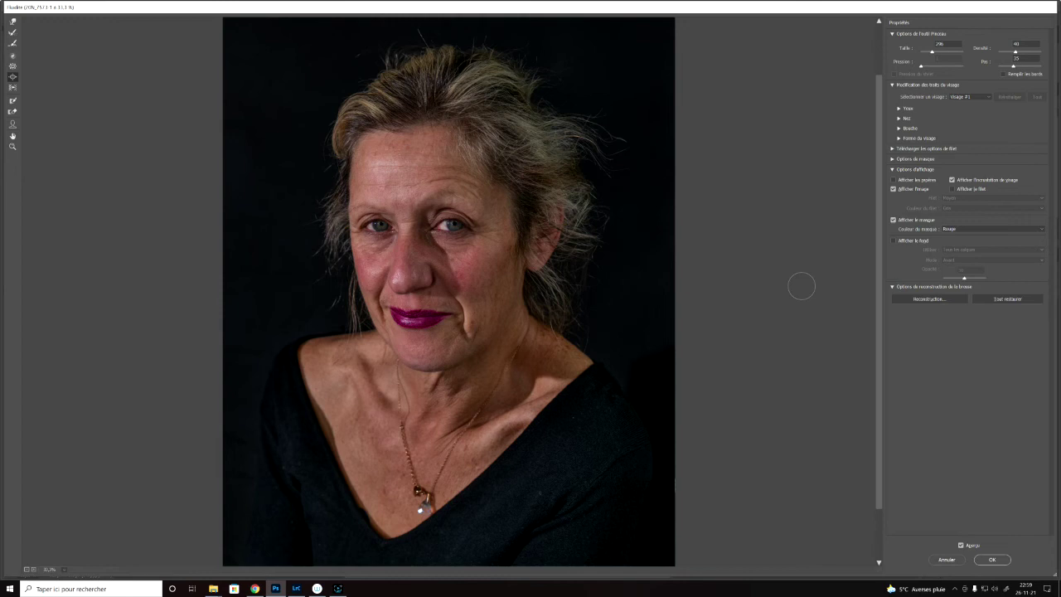
- Compare the portrait before and after the Liquify changes by toggling the preview
click(962, 546)
click(962, 546)
click(962, 547)
click(962, 546)
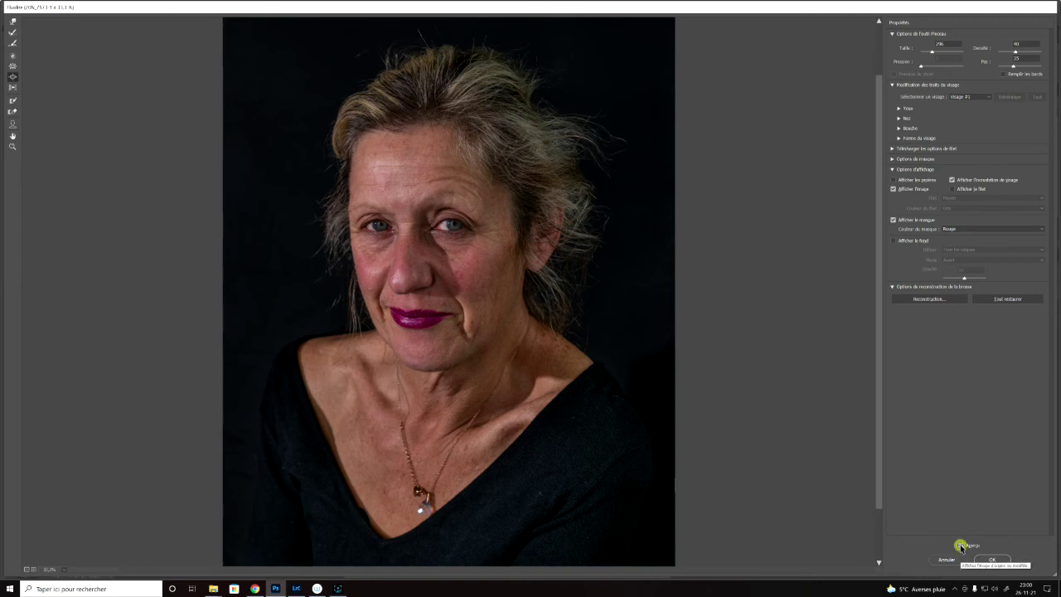
click(961, 546)
click(961, 546)
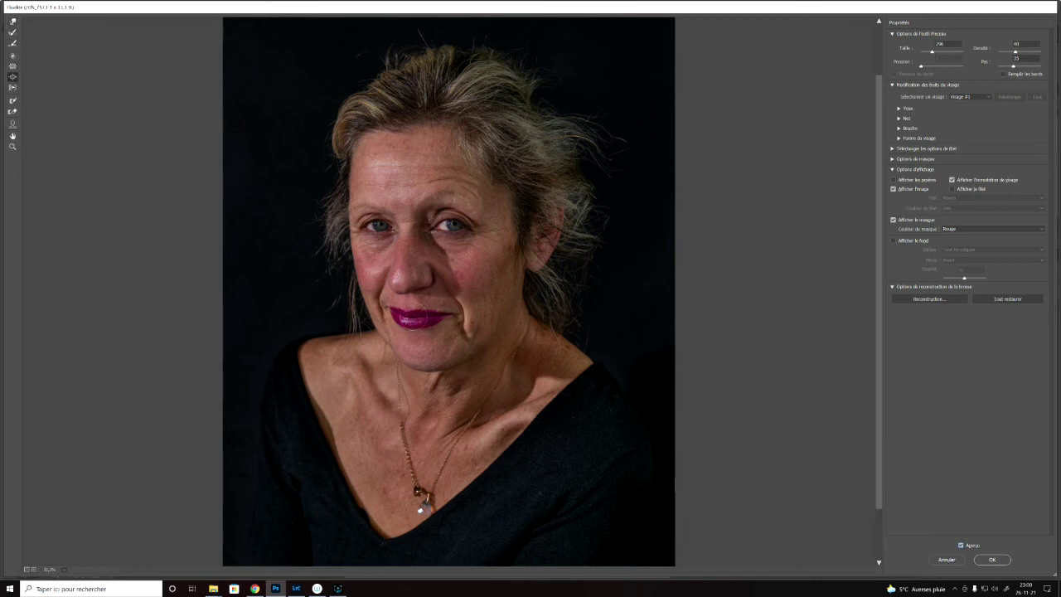
- Examine the reshaped portrait's face up close and recheck the whole image with the Liquify preview off and on
key(ctrl+plus)
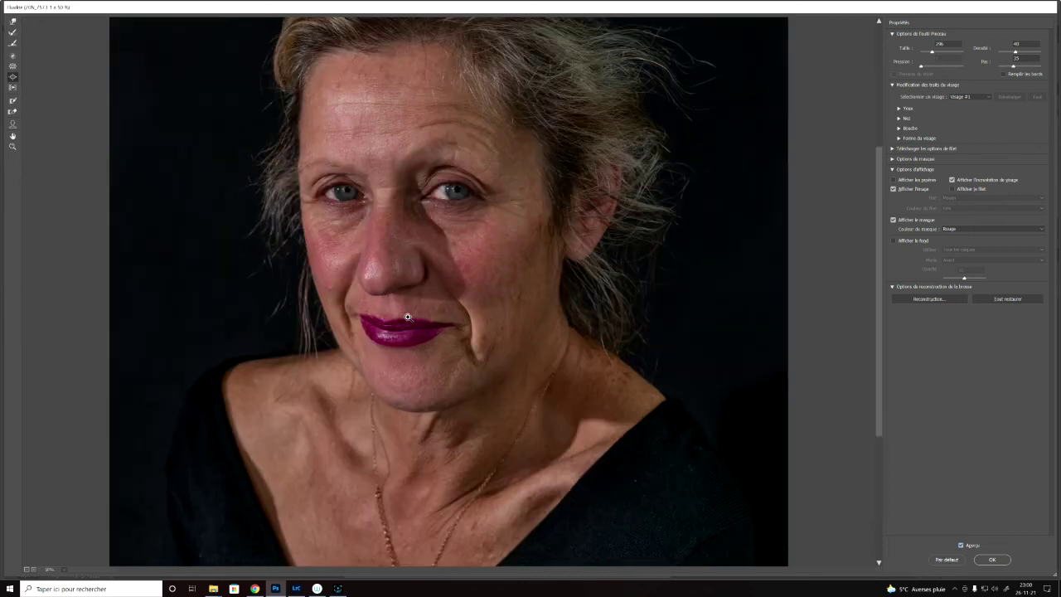
key(ctrl+plus)
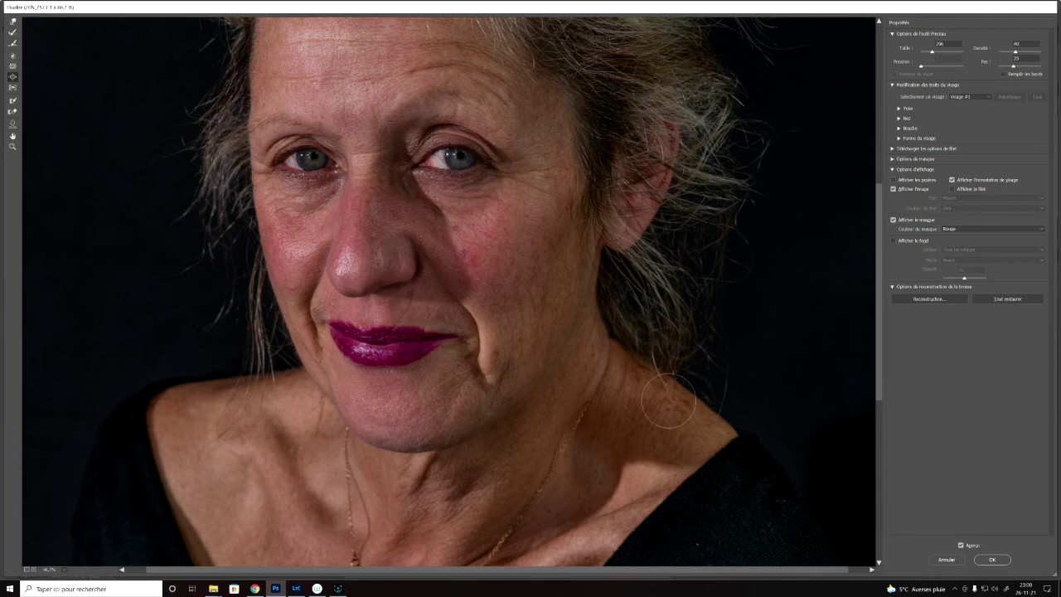
key(ctrl+minus)
key(ctrl+minus)
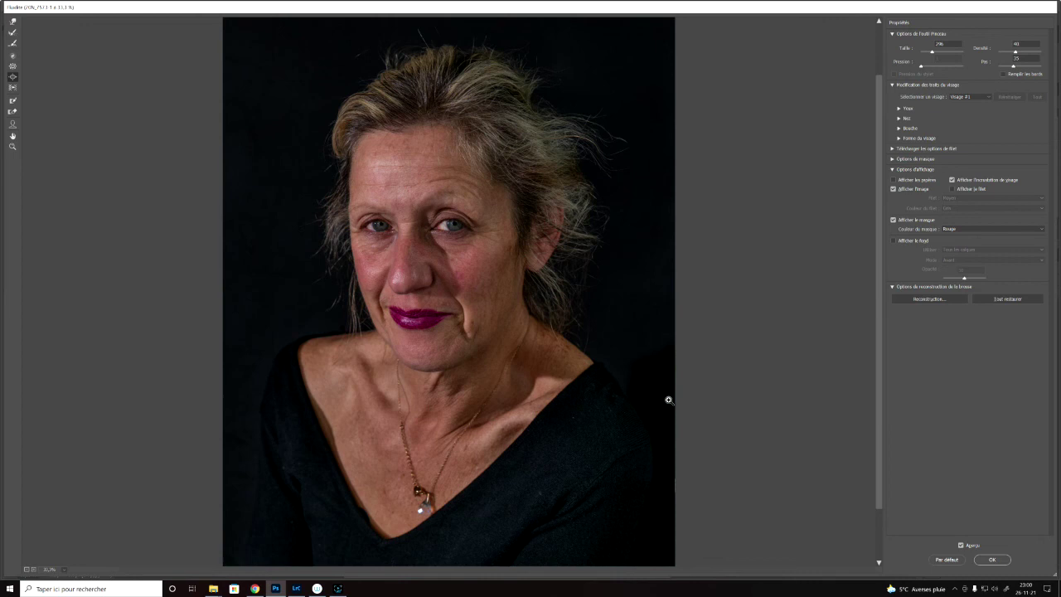
click(962, 546)
click(962, 546)
click(962, 545)
click(963, 546)
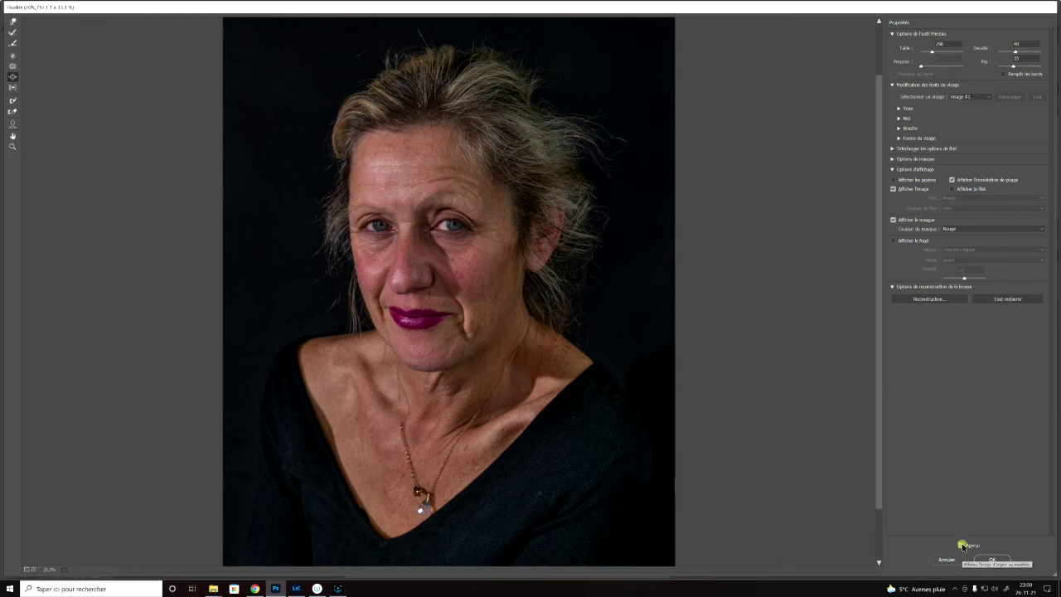
click(963, 545)
click(963, 546)
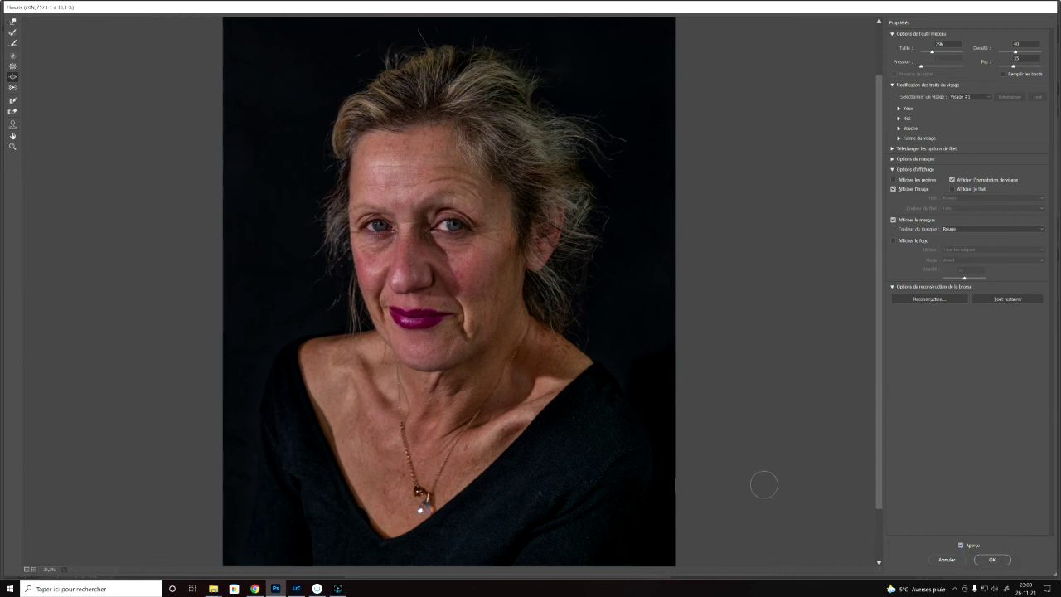
- Apply the Liquify reshaping to the merged portrait layer
click(13, 79)
click(986, 561)
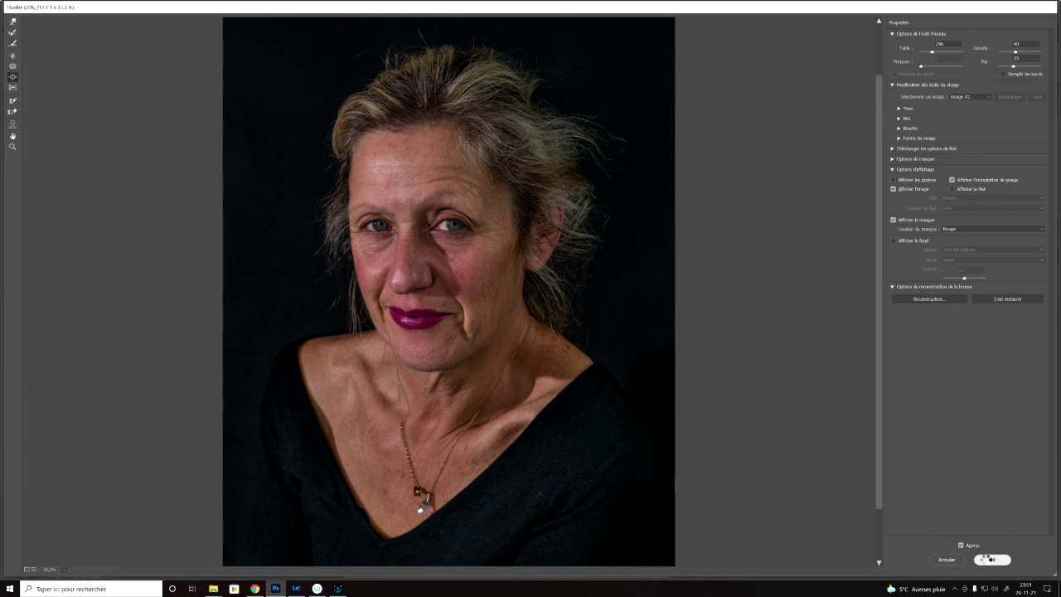